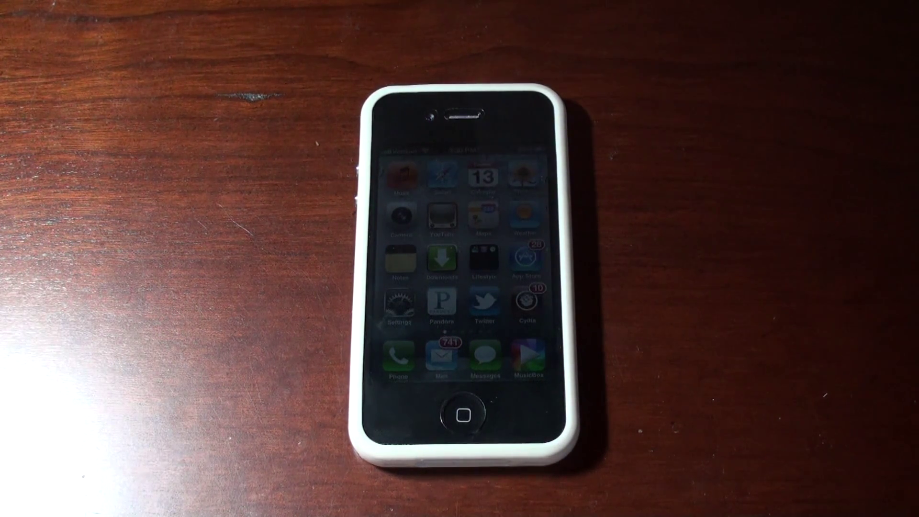
Step: Wake the dimmed phone and launch Settings from the home screen
click(535, 302)
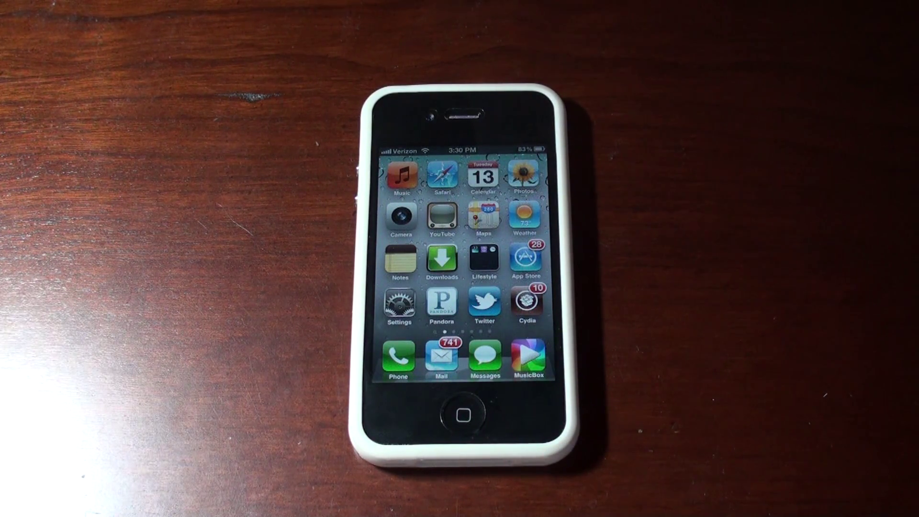
click(399, 301)
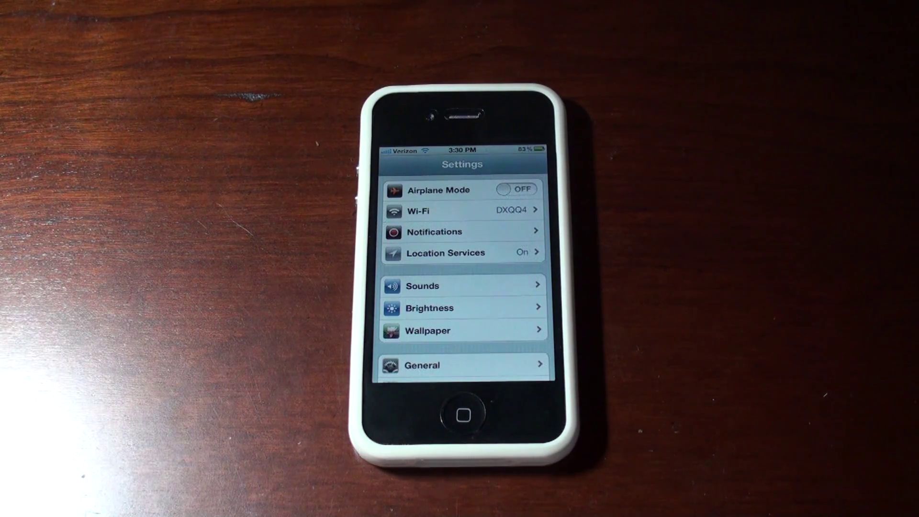
Step: View General > About showing iOS version 5.0.1 (9A405)
click(431, 365)
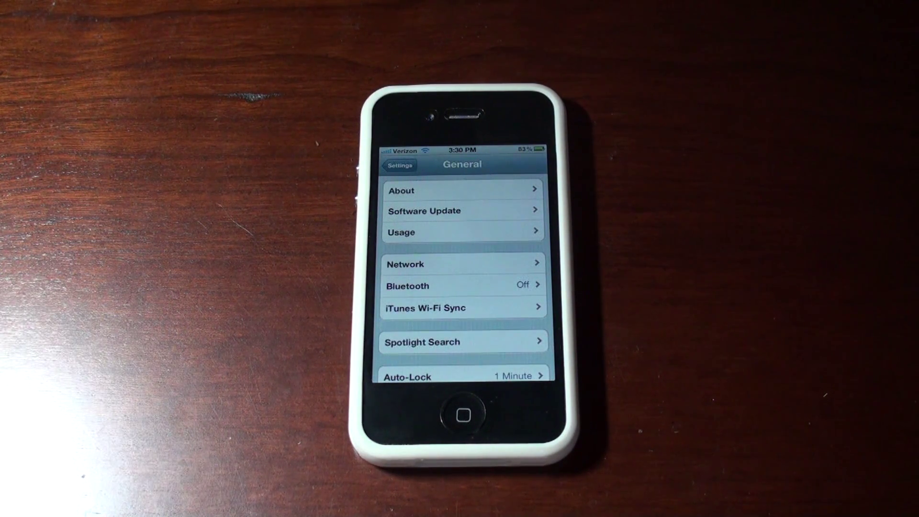
click(431, 190)
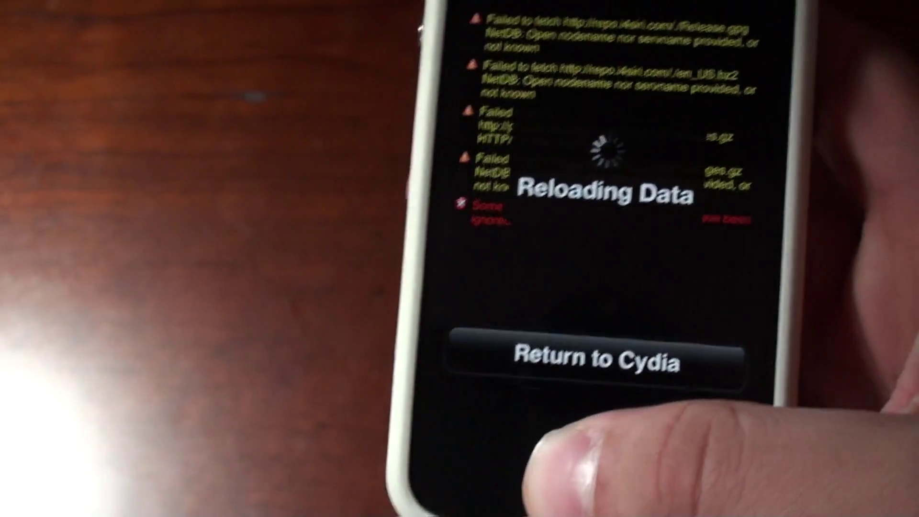
Step: Leave Cydia, page through the home screens and launch iFile
double_click(546, 466)
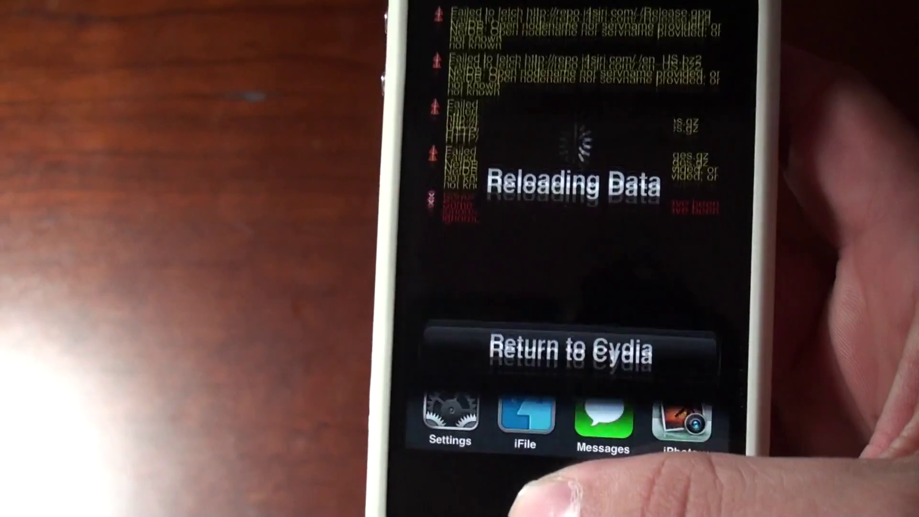
click(545, 466)
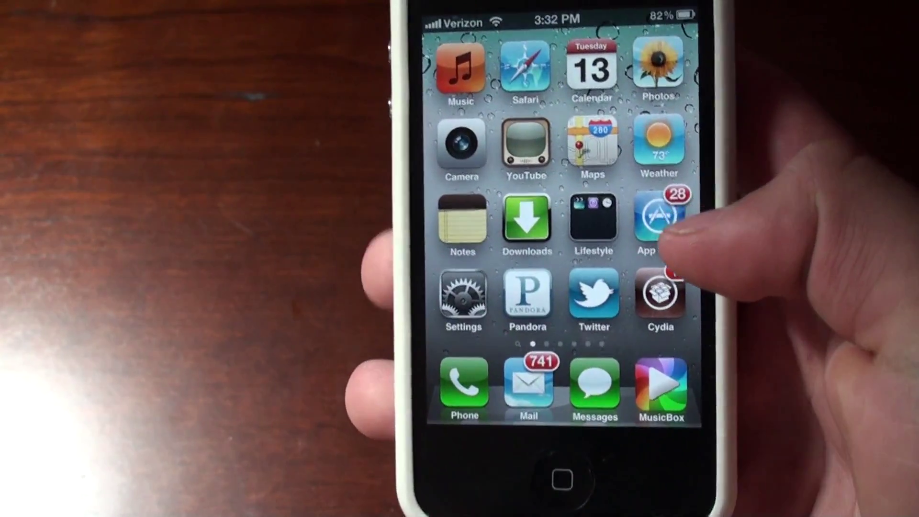
drag(665, 248, 584, 359)
drag(677, 309, 552, 401)
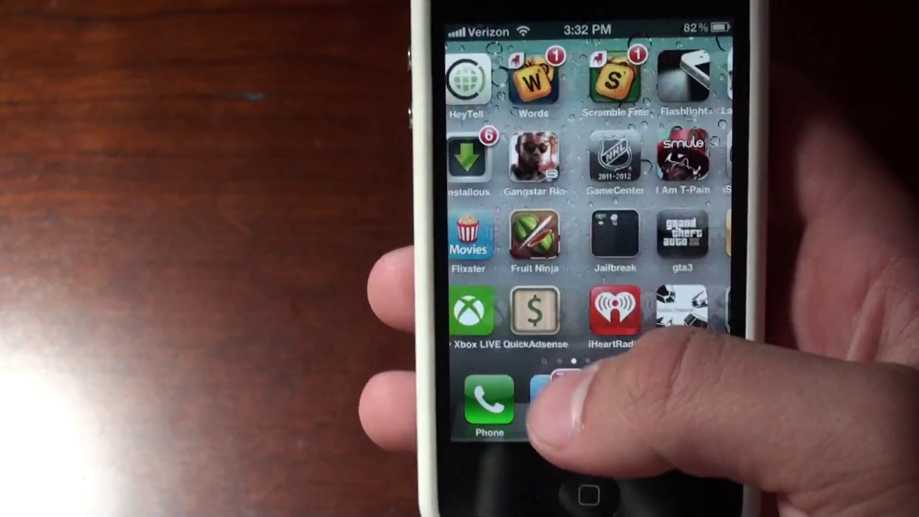
drag(677, 247, 553, 337)
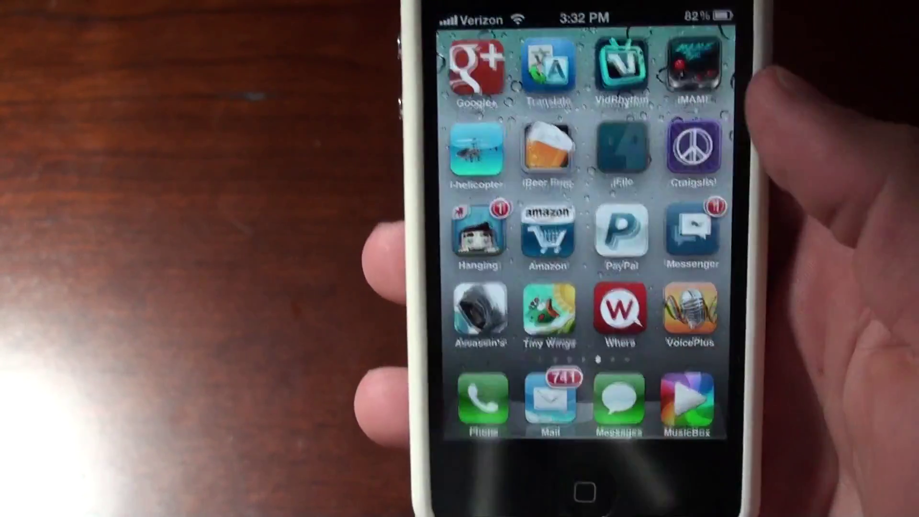
click(622, 152)
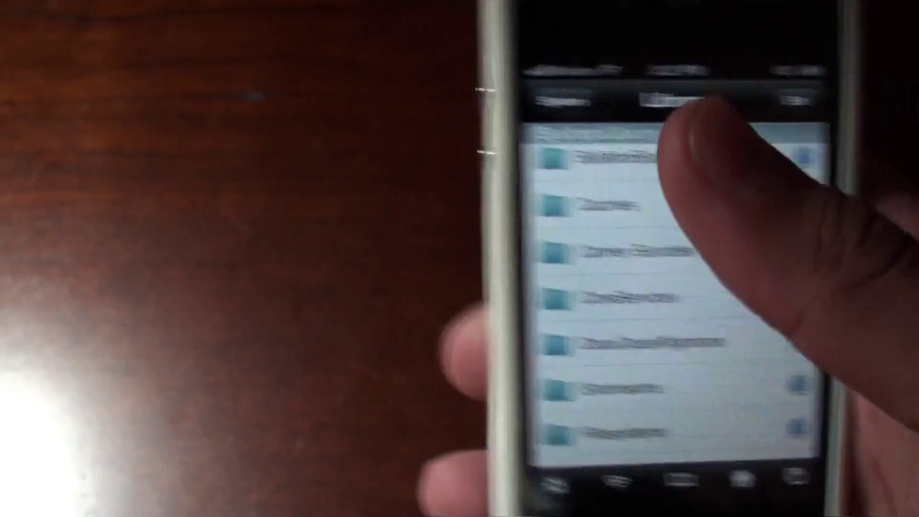
Step: Navigate iFile from the root up to /System/Library/CoreServices
click(455, 76)
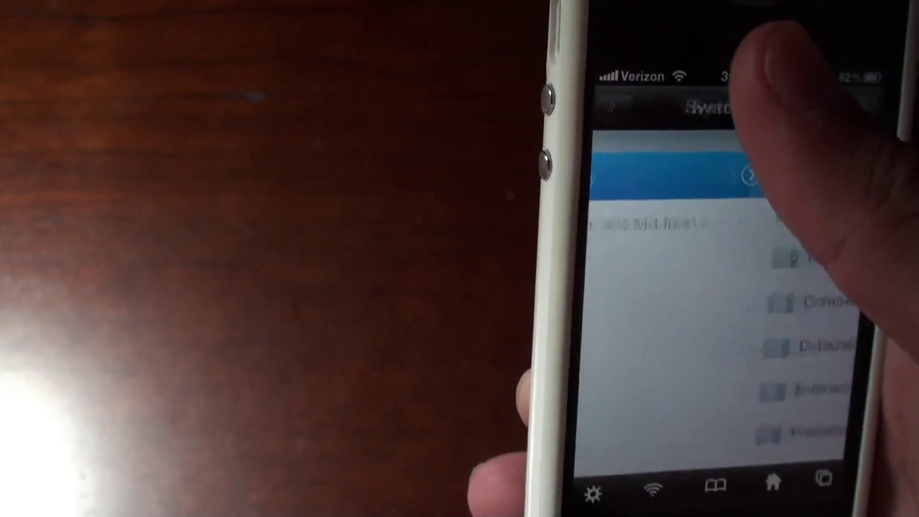
click(583, 101)
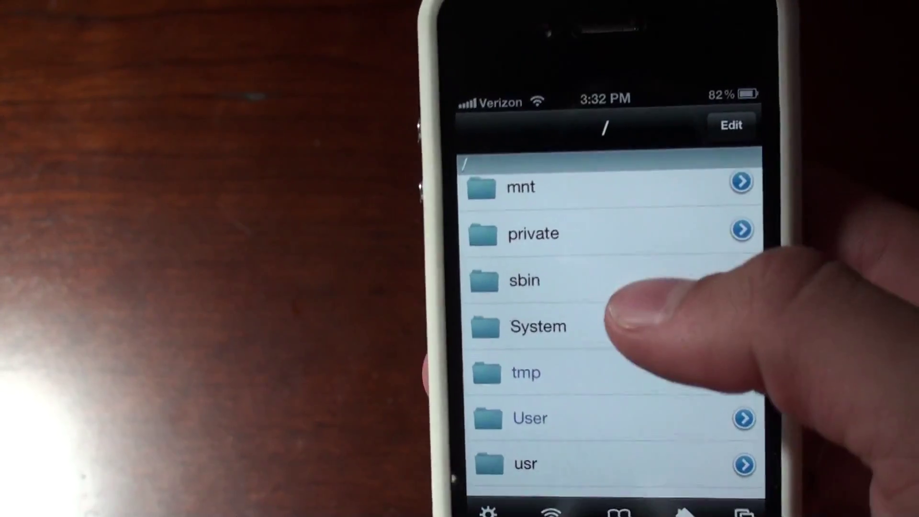
click(610, 325)
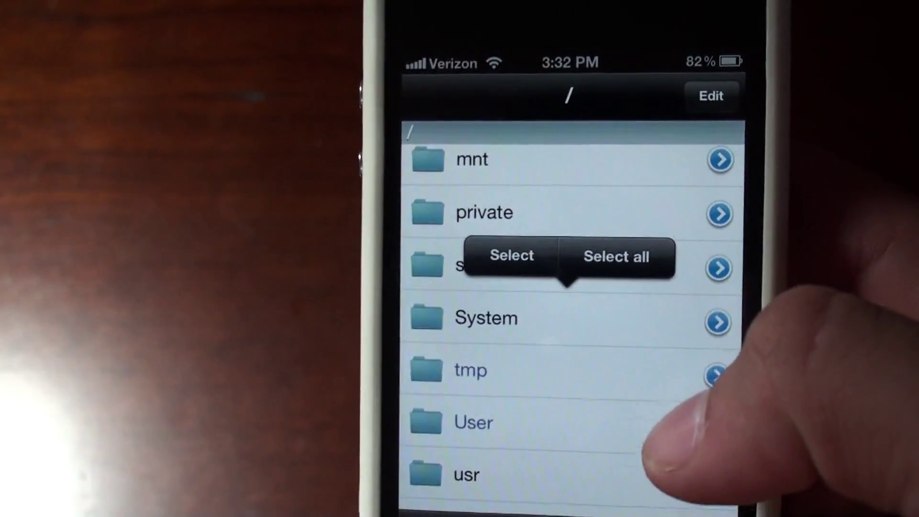
click(605, 318)
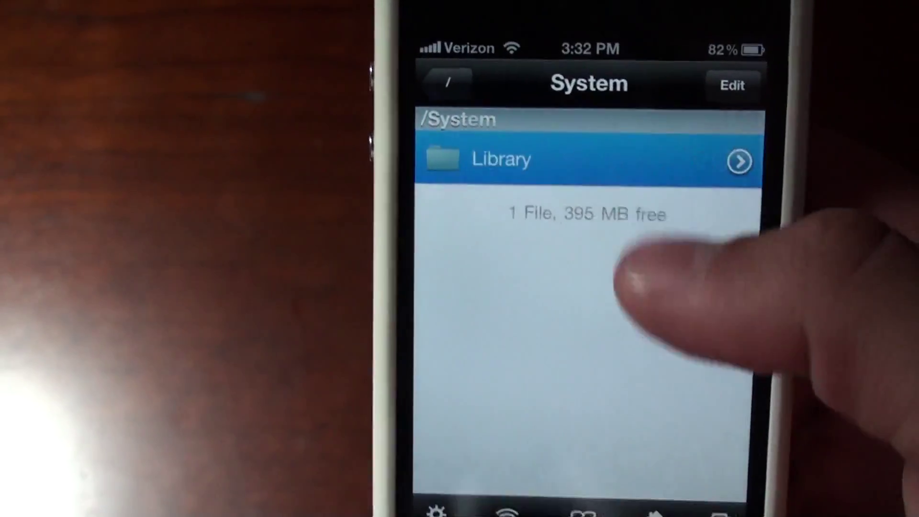
scroll(668, 438, down, 5)
scroll(615, 440, down, 10)
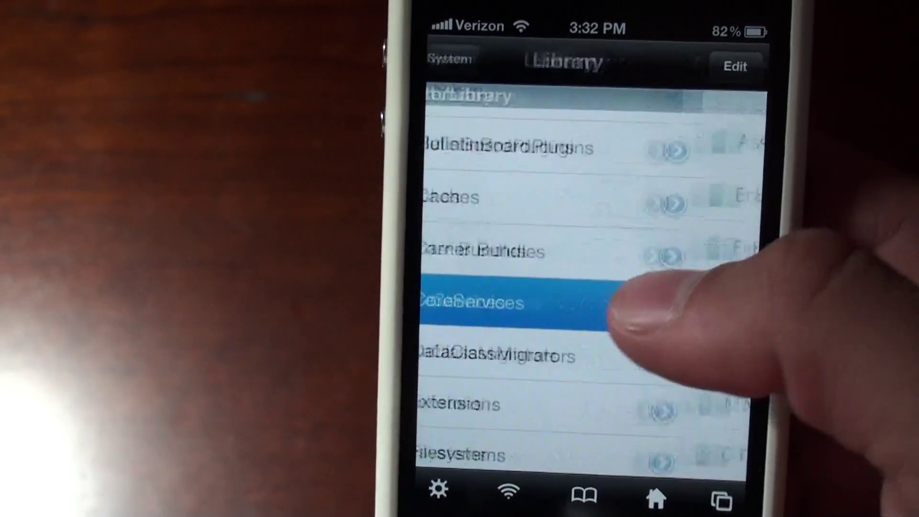
click(632, 301)
click(452, 59)
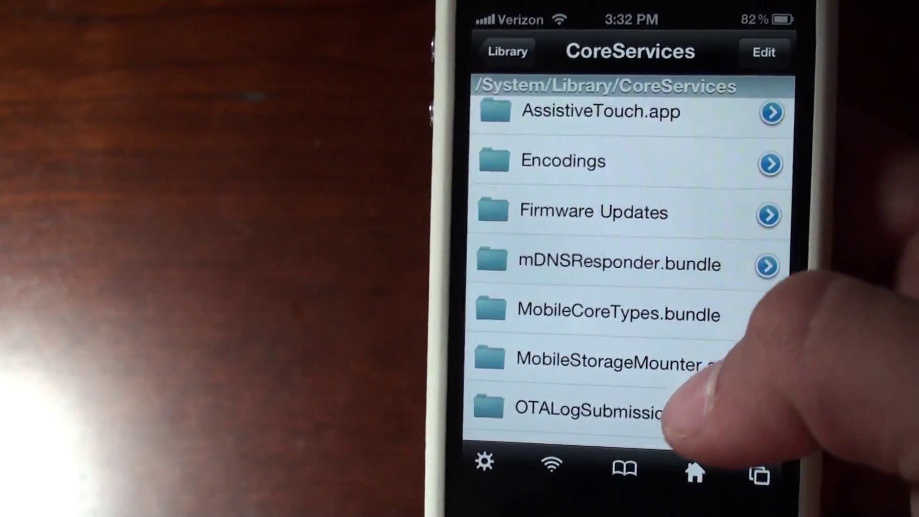
scroll(625, 287, down, 10)
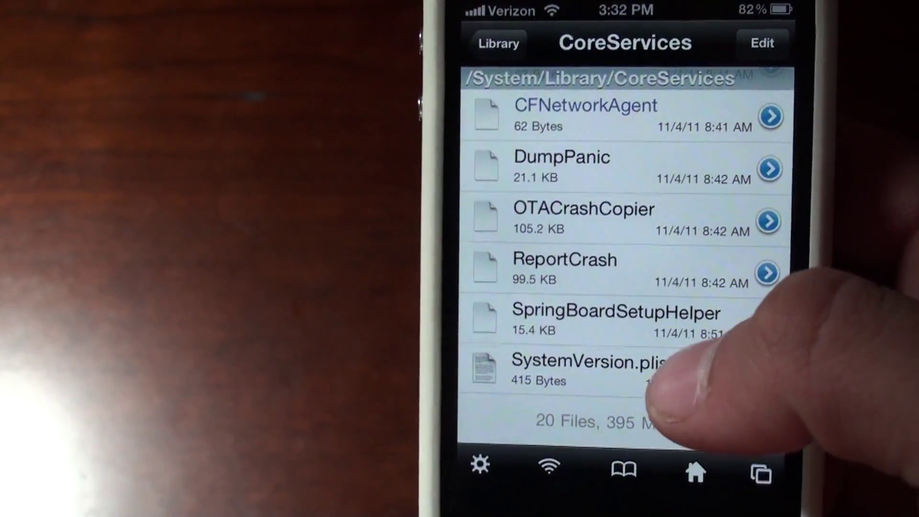
Step: View SystemVersion.plist as plain text and start editing at the 5.0.1 value
click(661, 374)
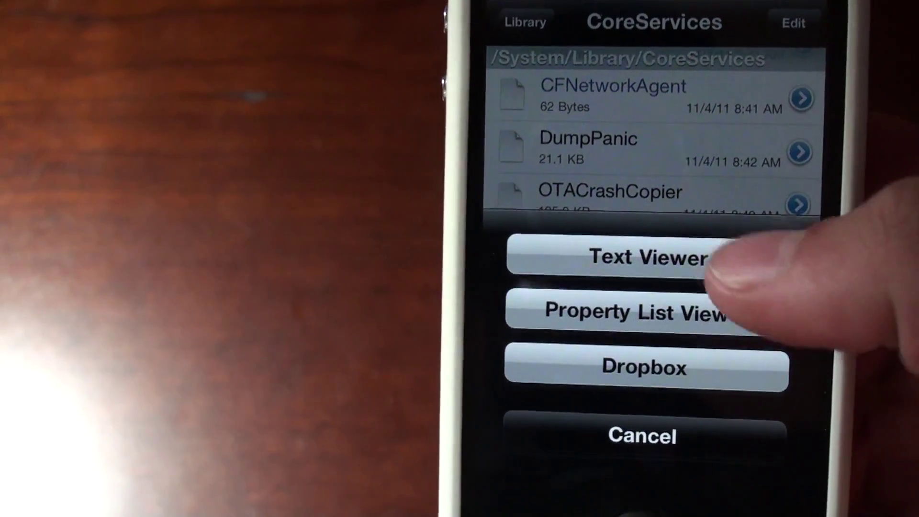
click(689, 258)
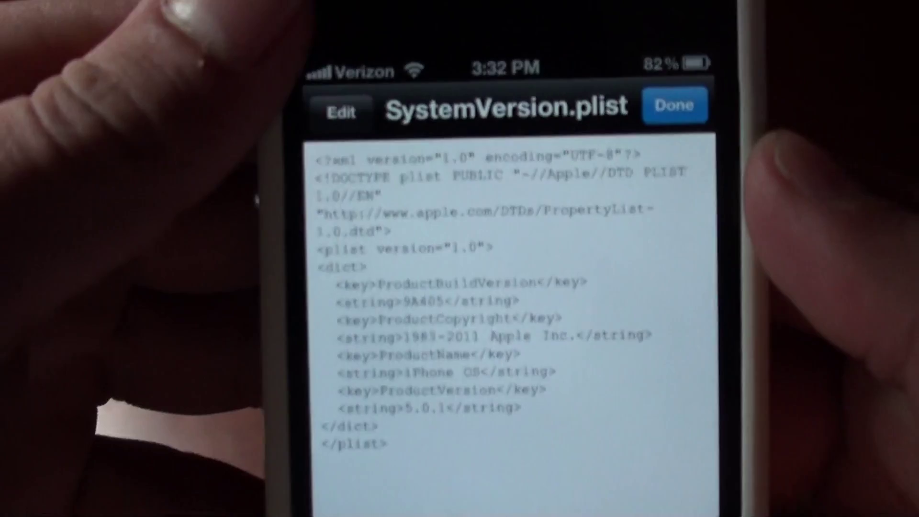
click(340, 109)
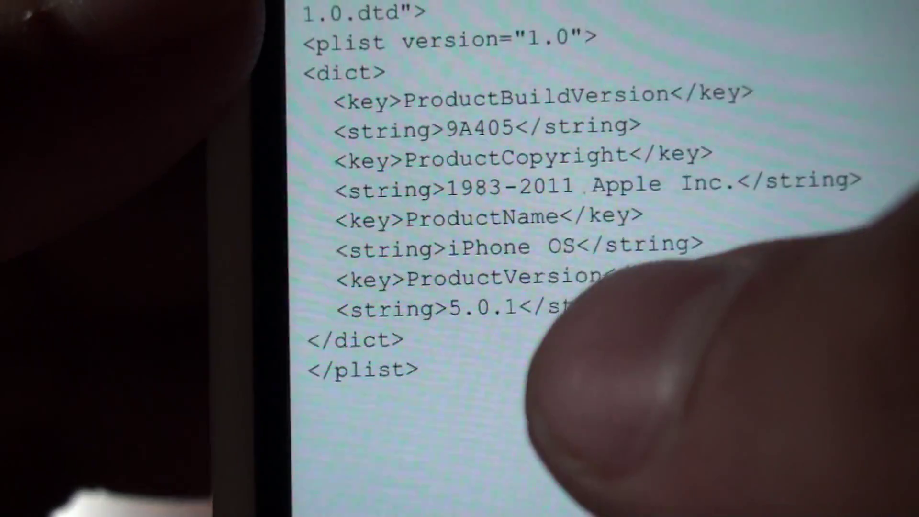
click(507, 307)
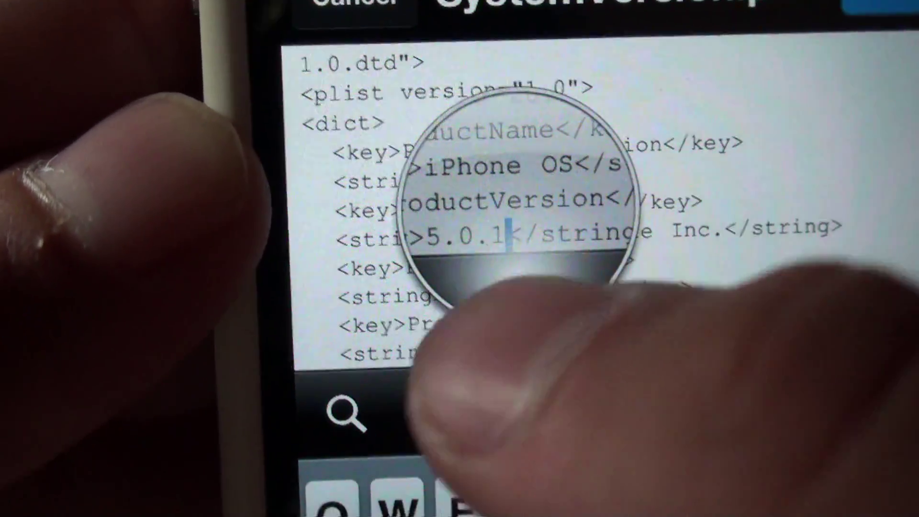
text(1)
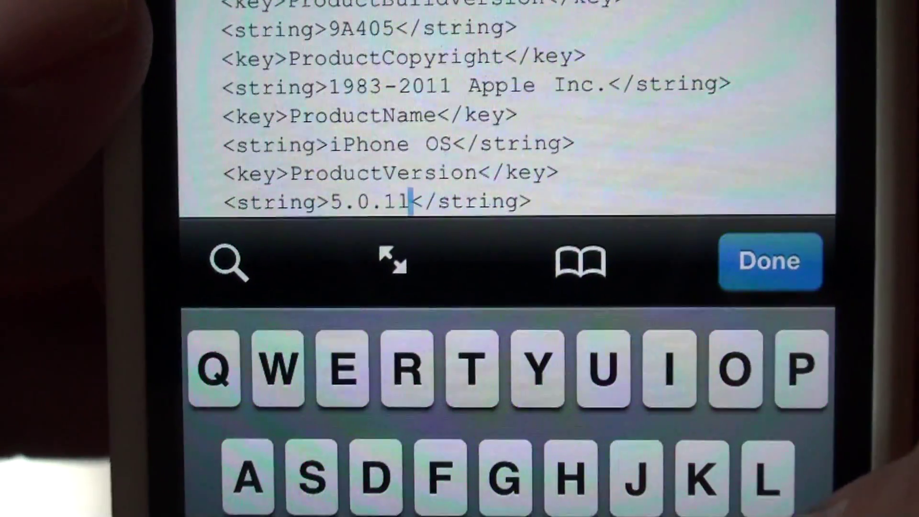
Step: Change ProductVersion from 5.0.1 to 5.1 and save the plist
key(BackSpace)
key(BackSpace)
key(BackSpace)
key(BackSpace)
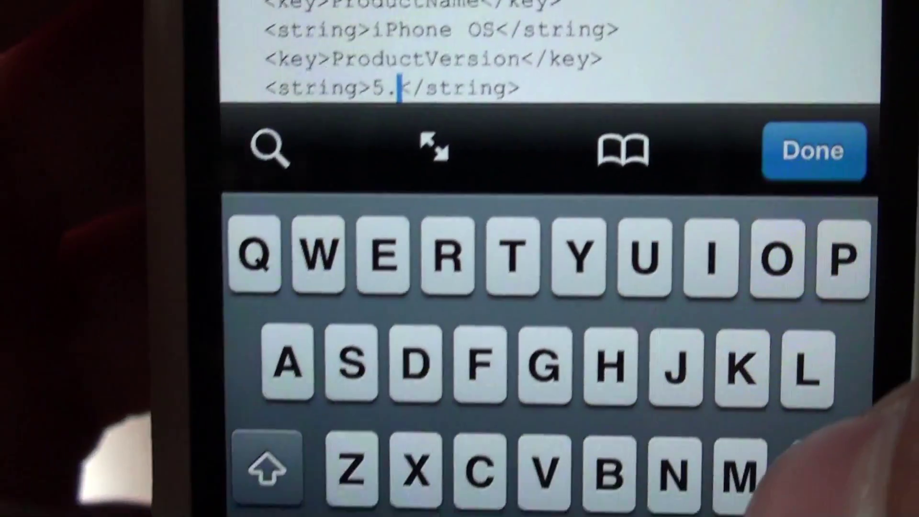
text(1)
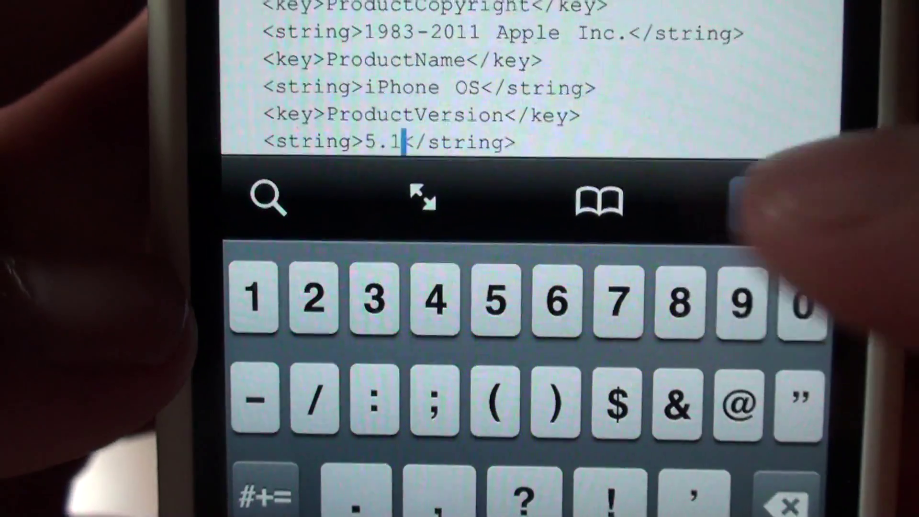
click(746, 185)
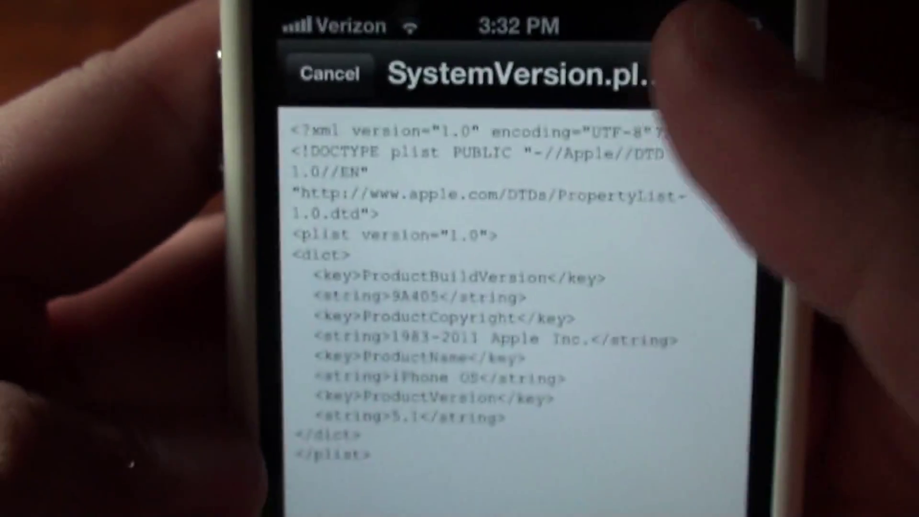
click(717, 72)
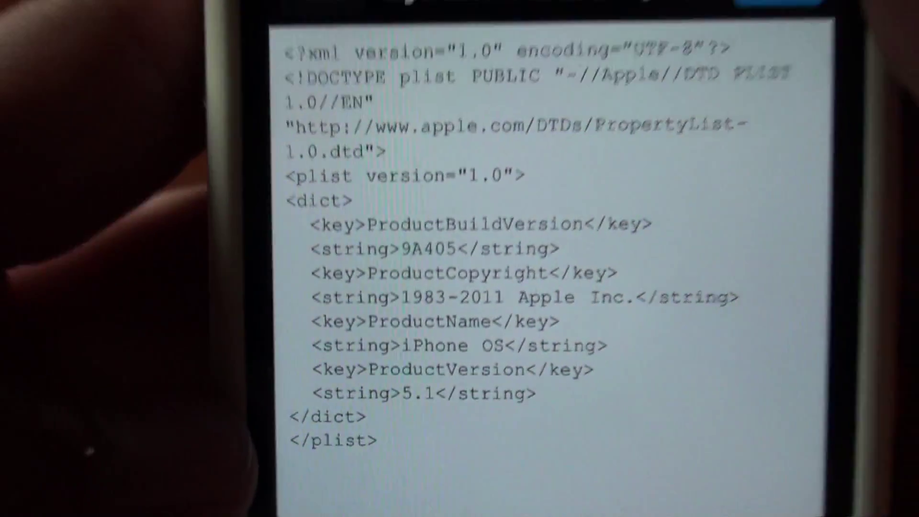
Step: Close the plist, return home and view the App Store's Top 25 chart
click(711, 72)
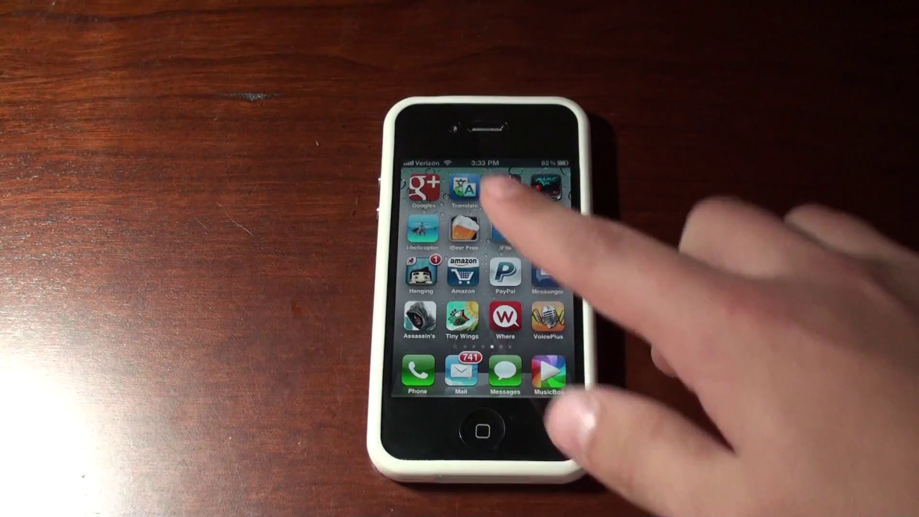
mouse_move(517, 237)
mouse_down()
mouse_move(467, 216)
mouse_move(567, 215)
mouse_up()
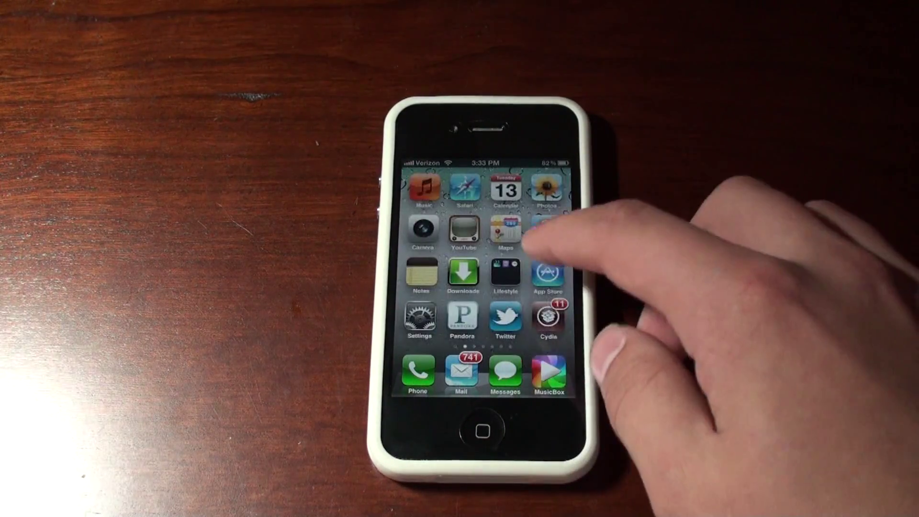
click(535, 258)
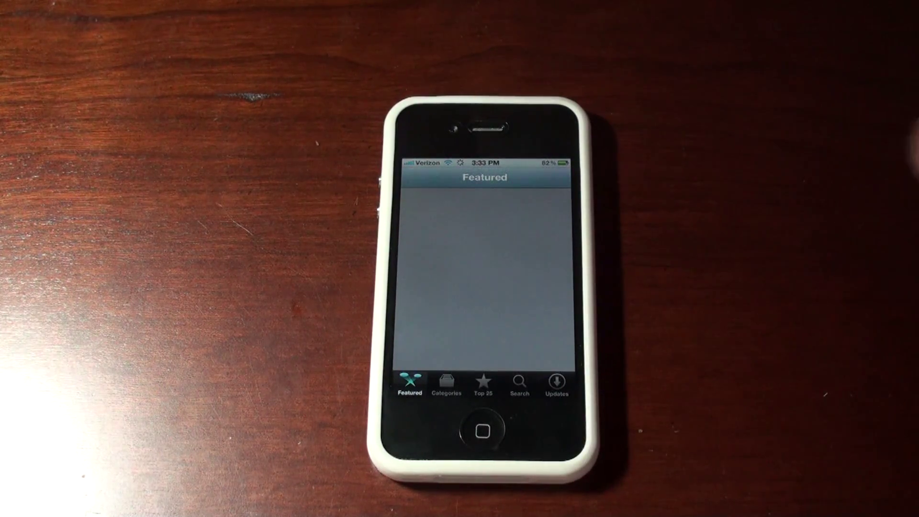
click(482, 384)
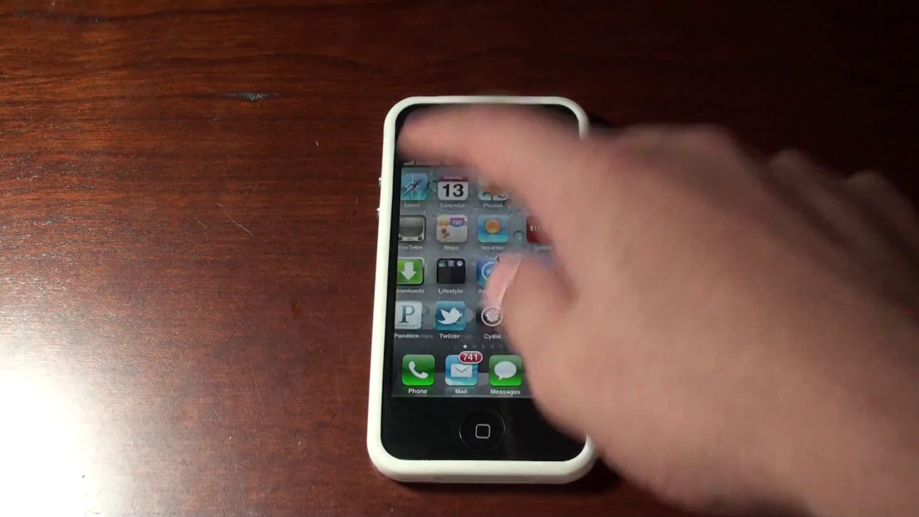
Step: Page to the home screen page holding iPhoto
drag(553, 251, 459, 240)
drag(567, 215, 459, 230)
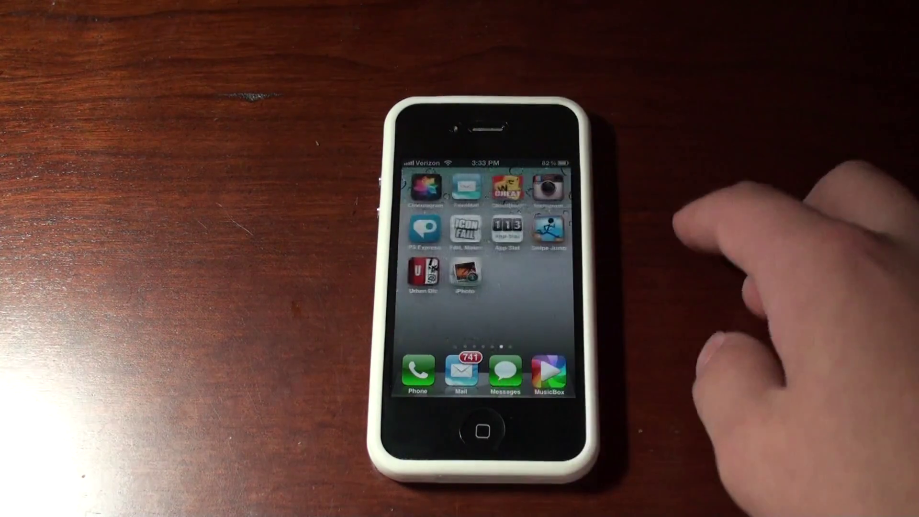
Step: Launch iPhoto so it begins updating the photo library
click(465, 272)
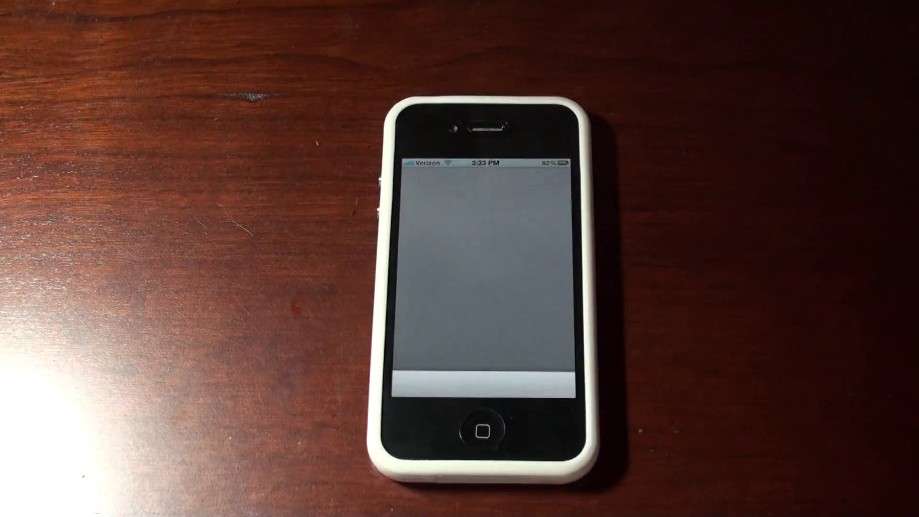